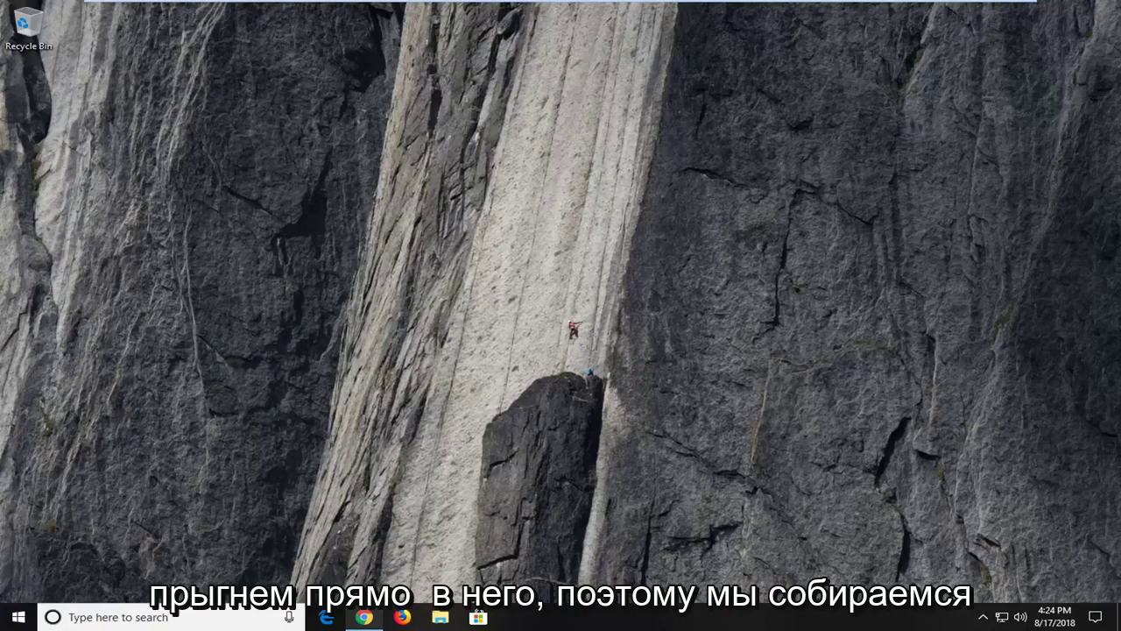
Search the Start menu for "device manager" and launch Device Manager.
click(18, 617)
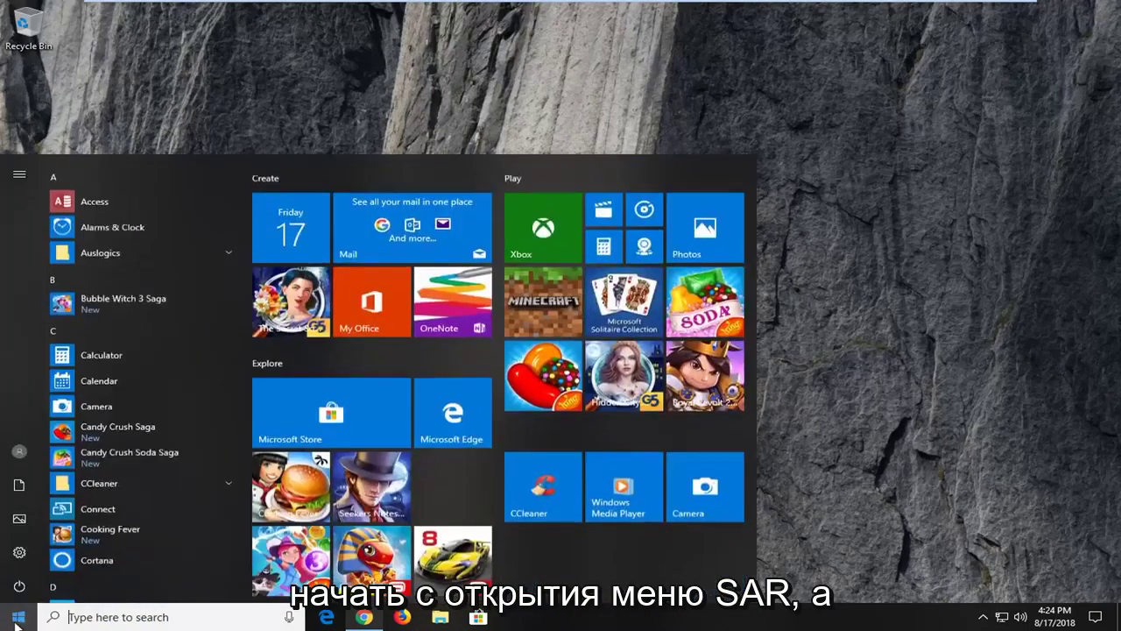
text(devic)
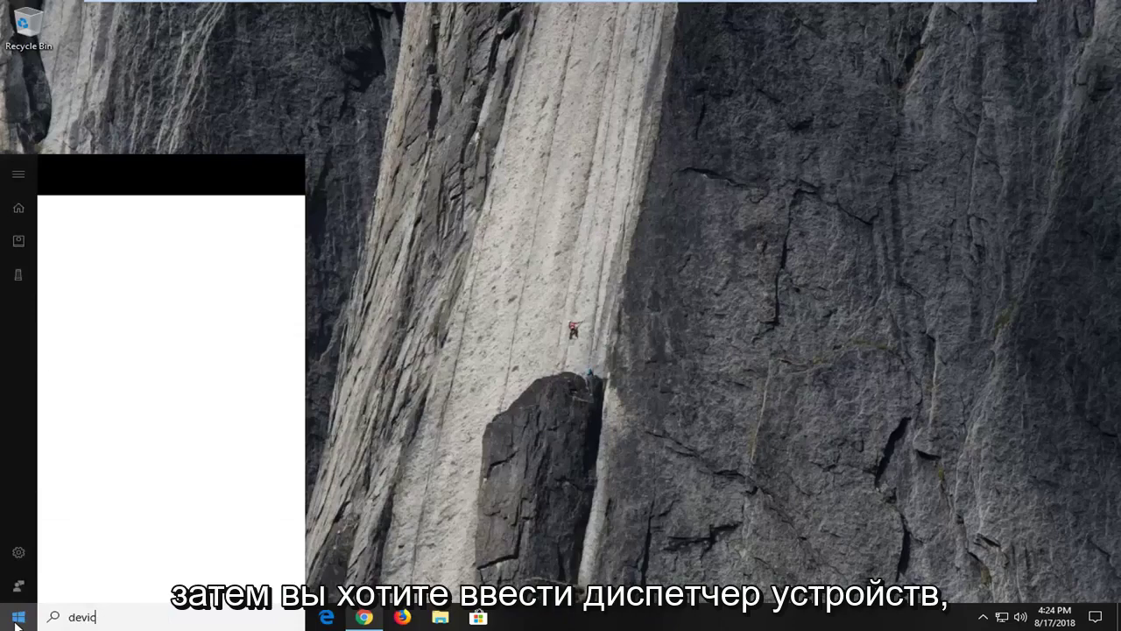
text(e manager)
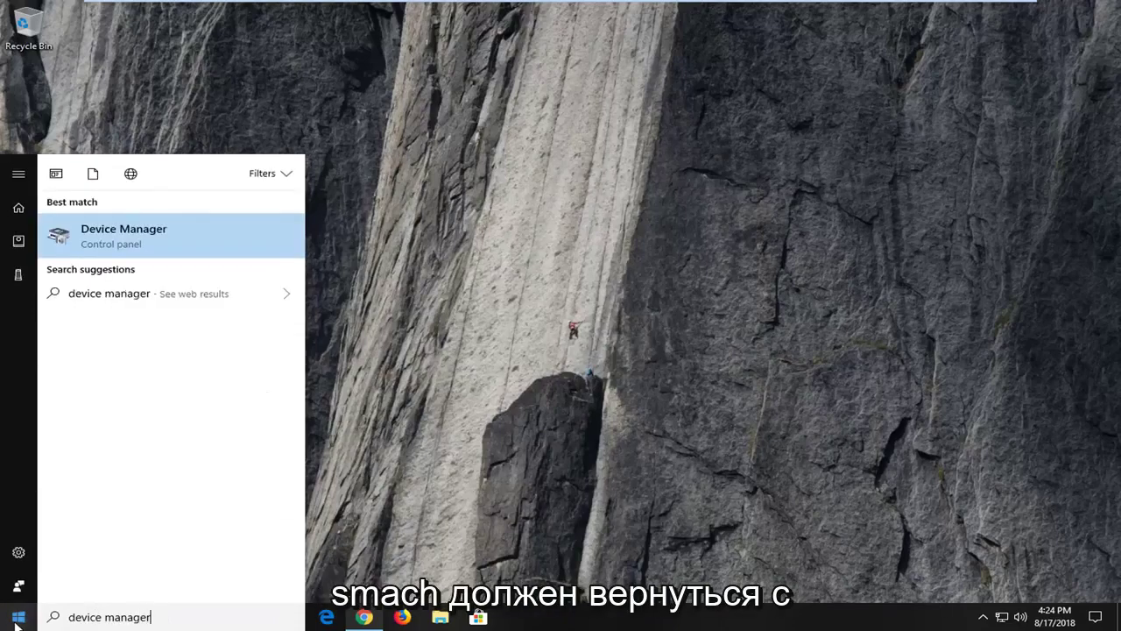
click(181, 247)
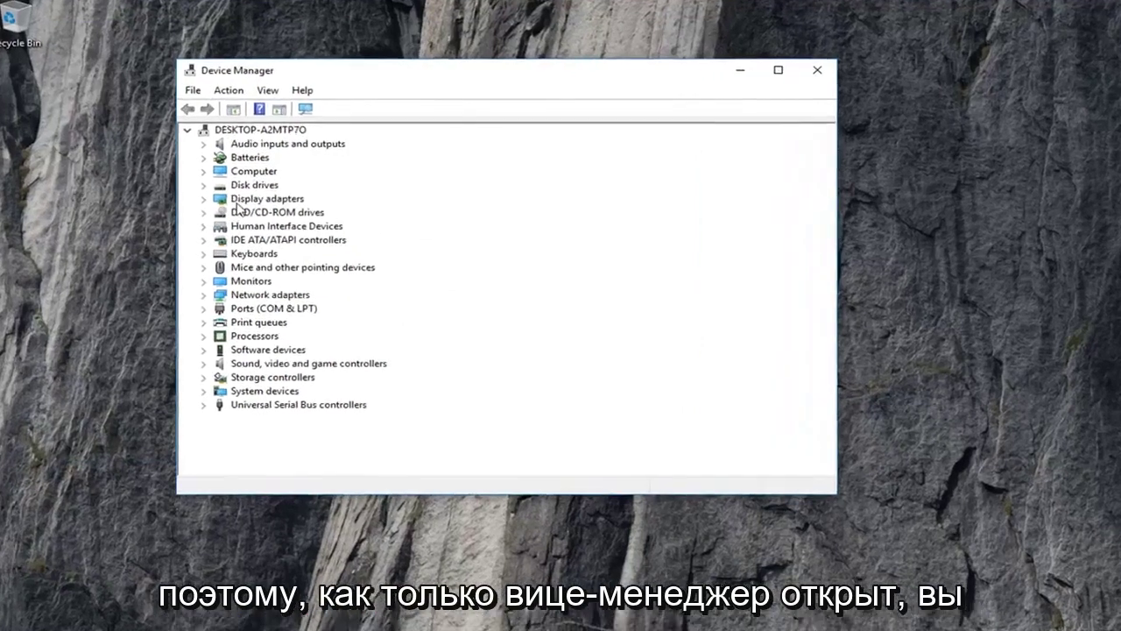
Expand Display adapters and select the VMware SVGA 3D adapter.
click(232, 190)
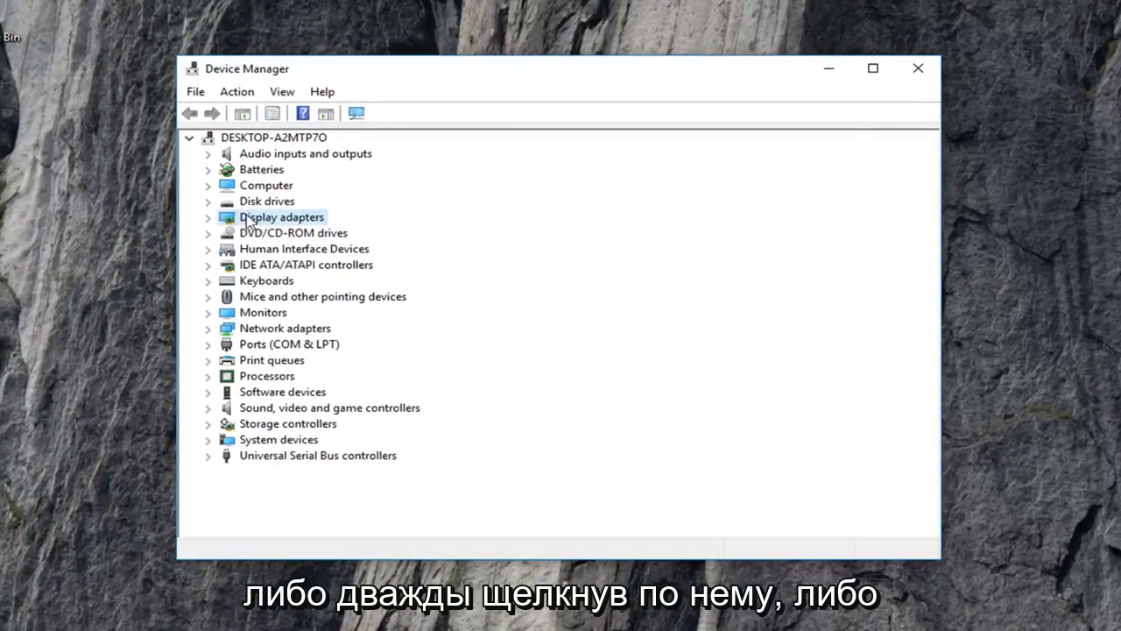
click(207, 218)
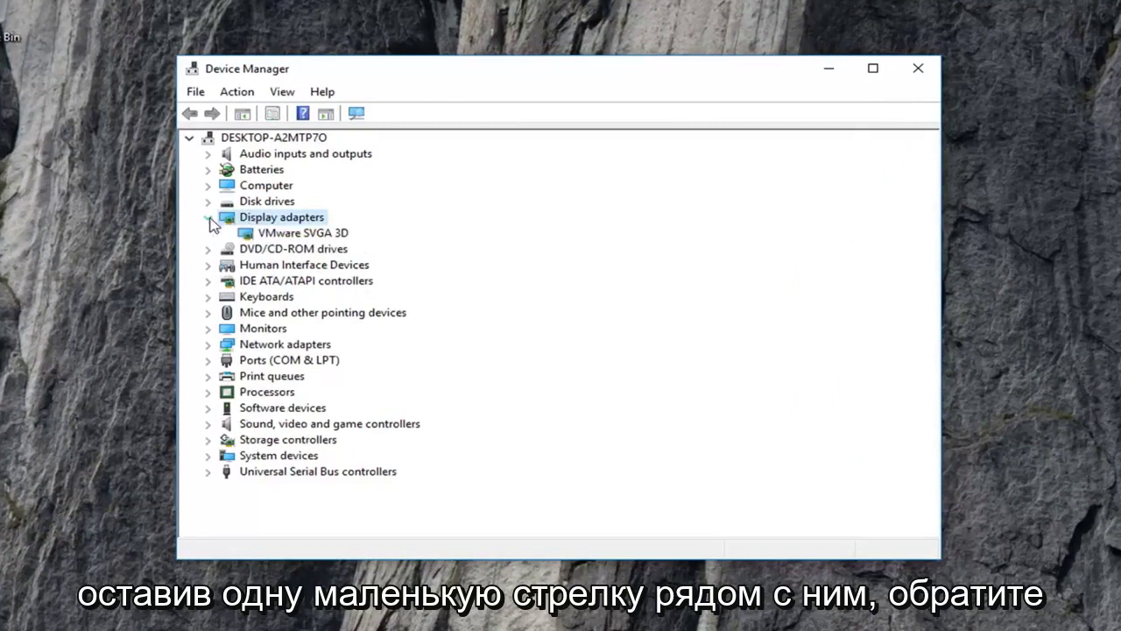
click(282, 235)
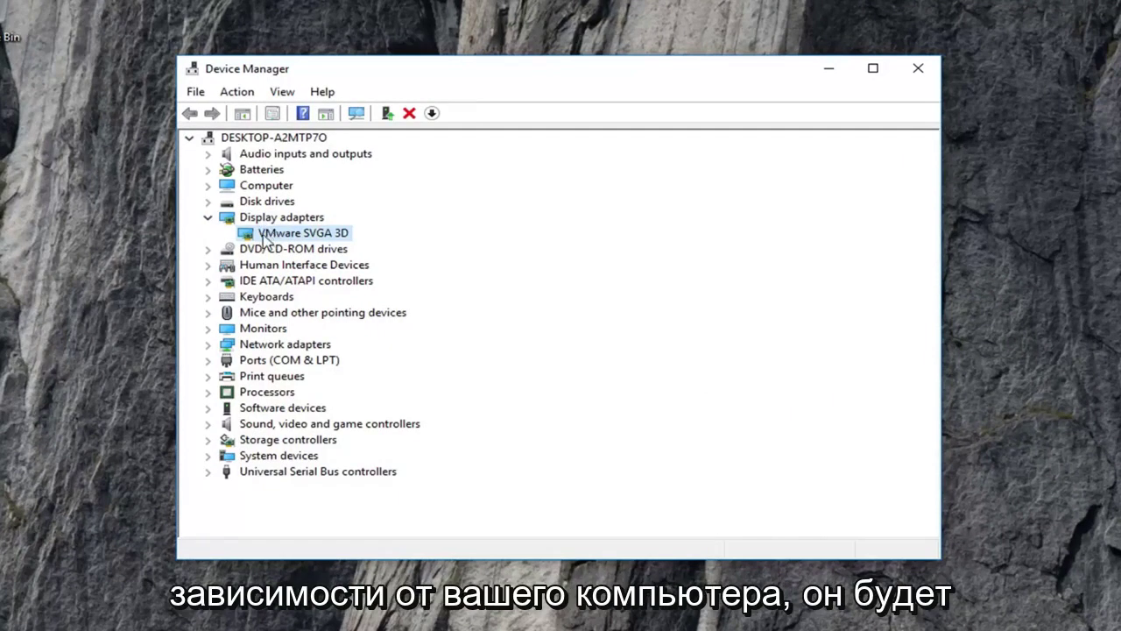
Run Update driver on VMware SVGA 3D with automatic search for updated driver software.
right_click(265, 234)
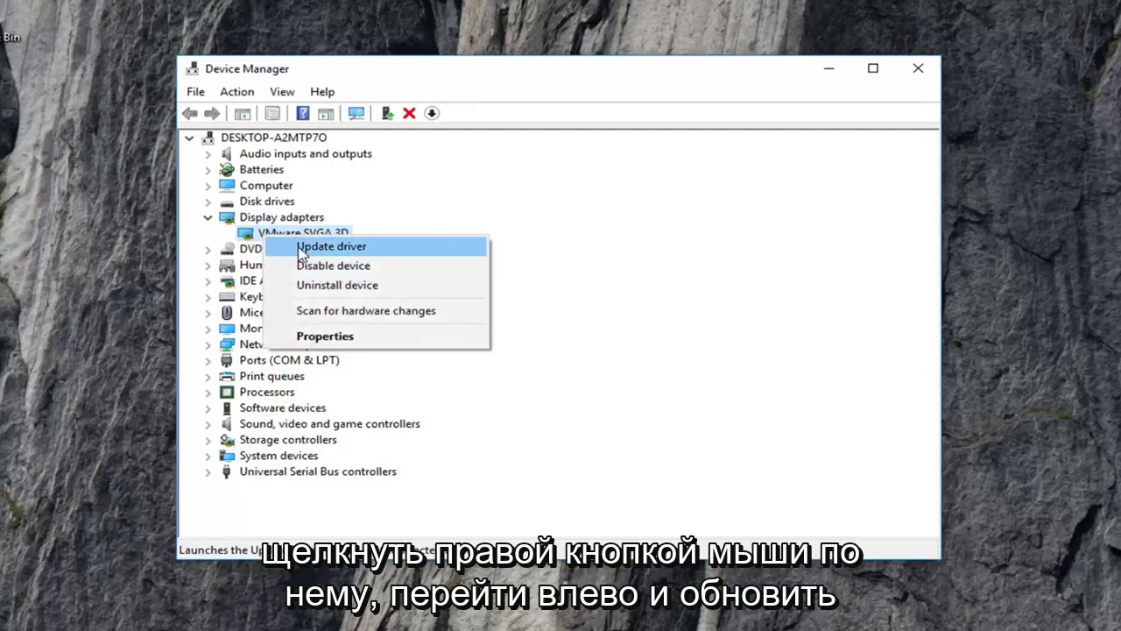
click(301, 249)
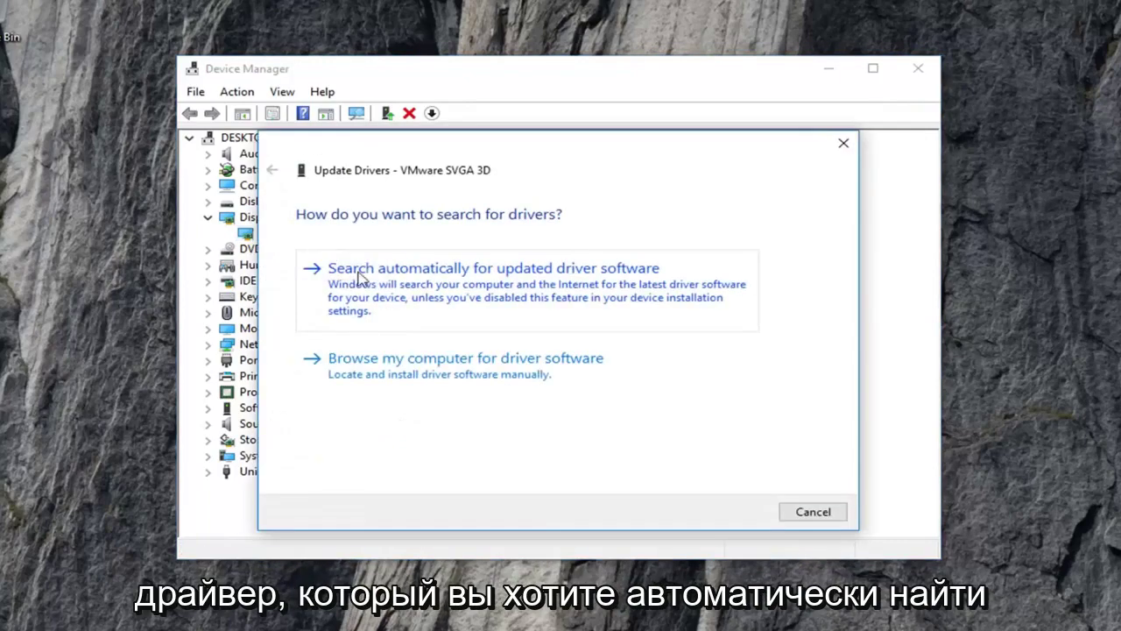
click(496, 287)
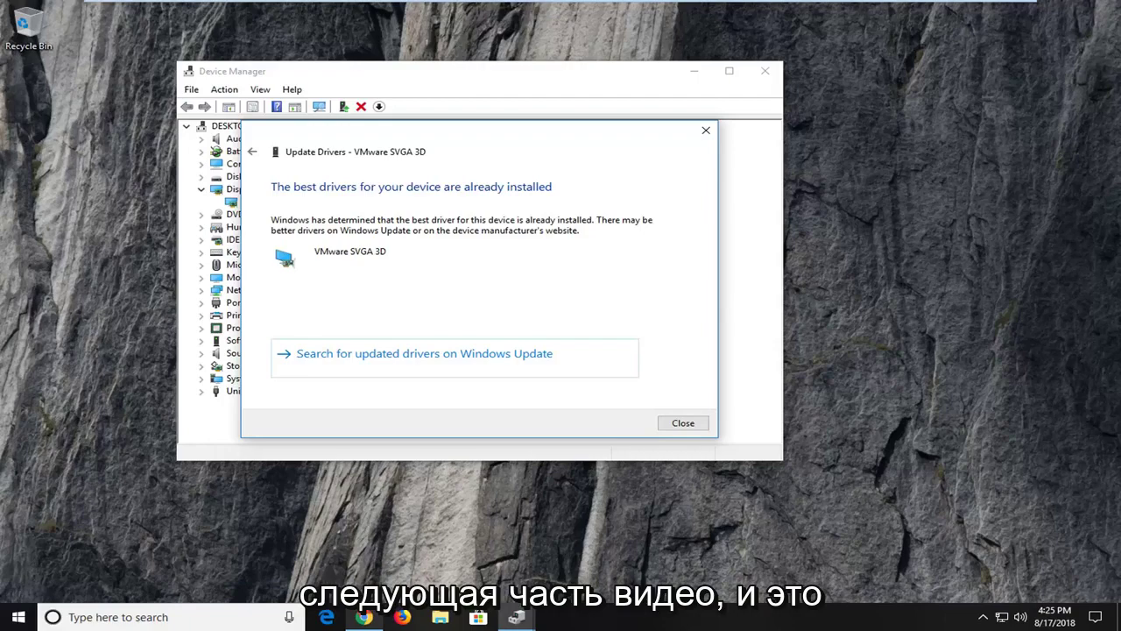
Close the update dialog and Device Manager, then load google.com in Chrome.
click(705, 131)
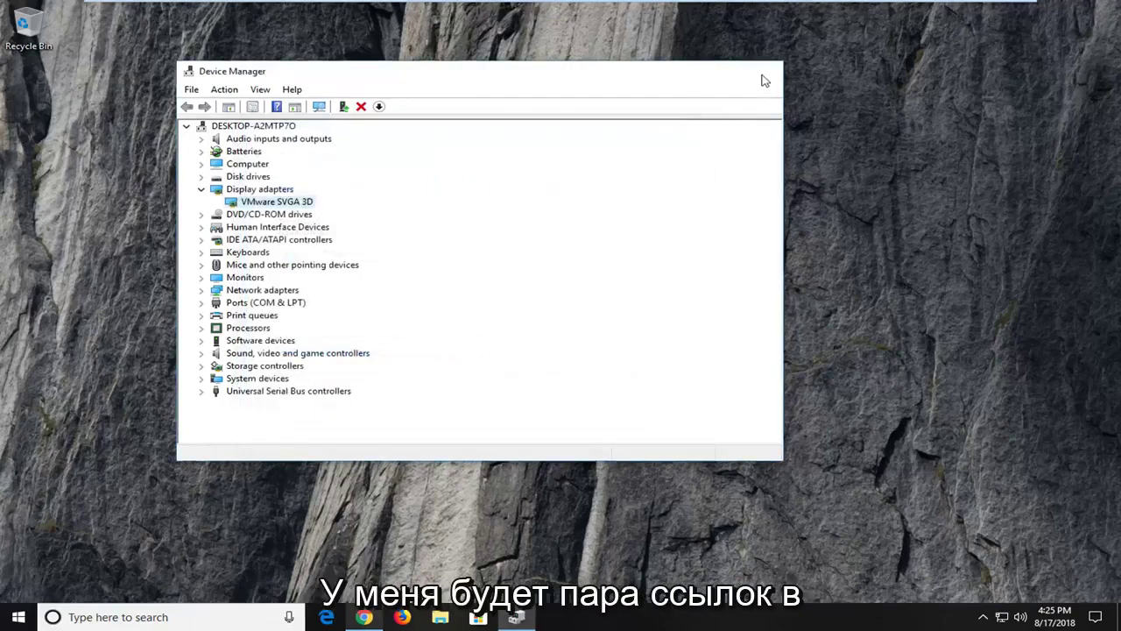
click(763, 74)
click(365, 617)
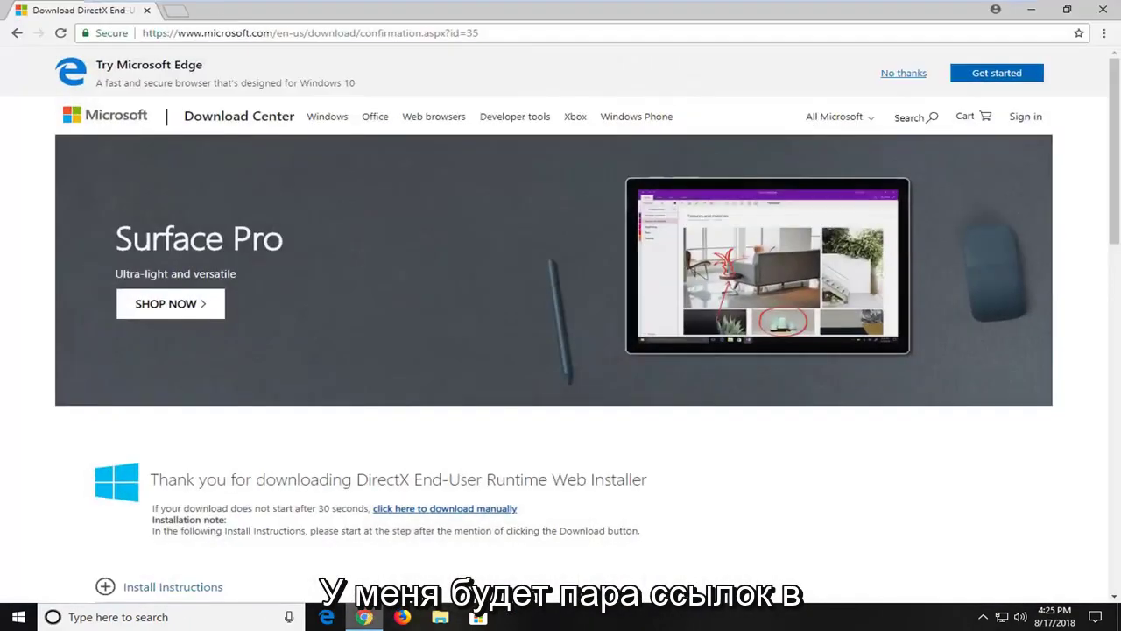
click(243, 32)
text(google.com)
key(Return)
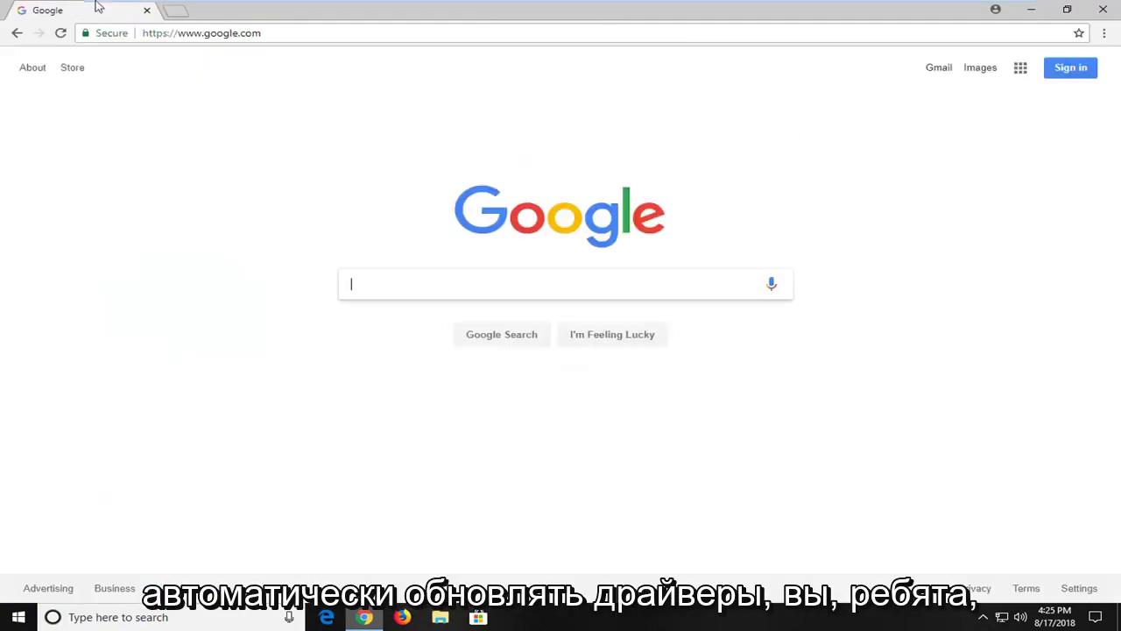
Paste the AMD support download URL into the address bar and load it.
click(233, 35)
text(https://support.amd.com/en-us/download)
key(Return)
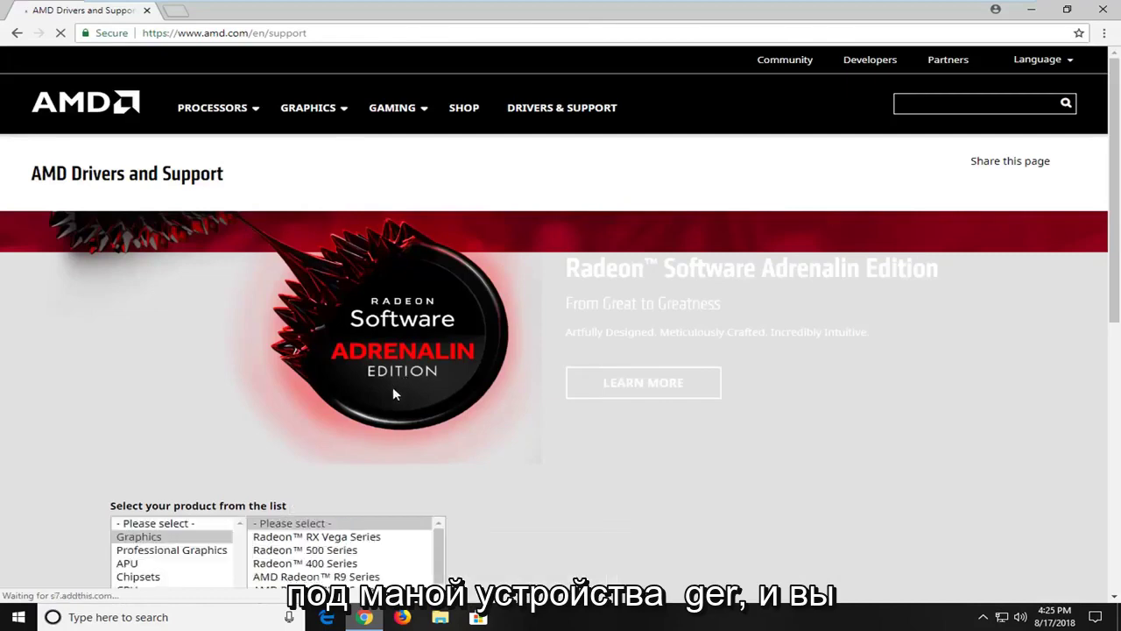
Scroll through the AMD support page's product lists and footer resources.
scroll(394, 385, down, 2)
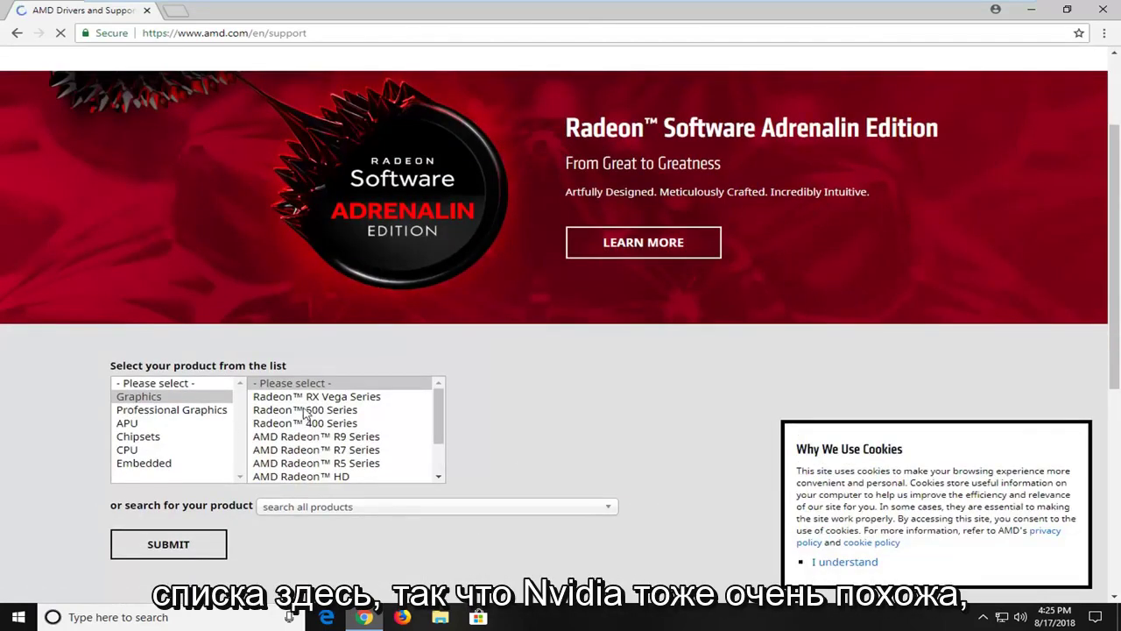
scroll(520, 483, down, 4)
scroll(523, 467, down, 1)
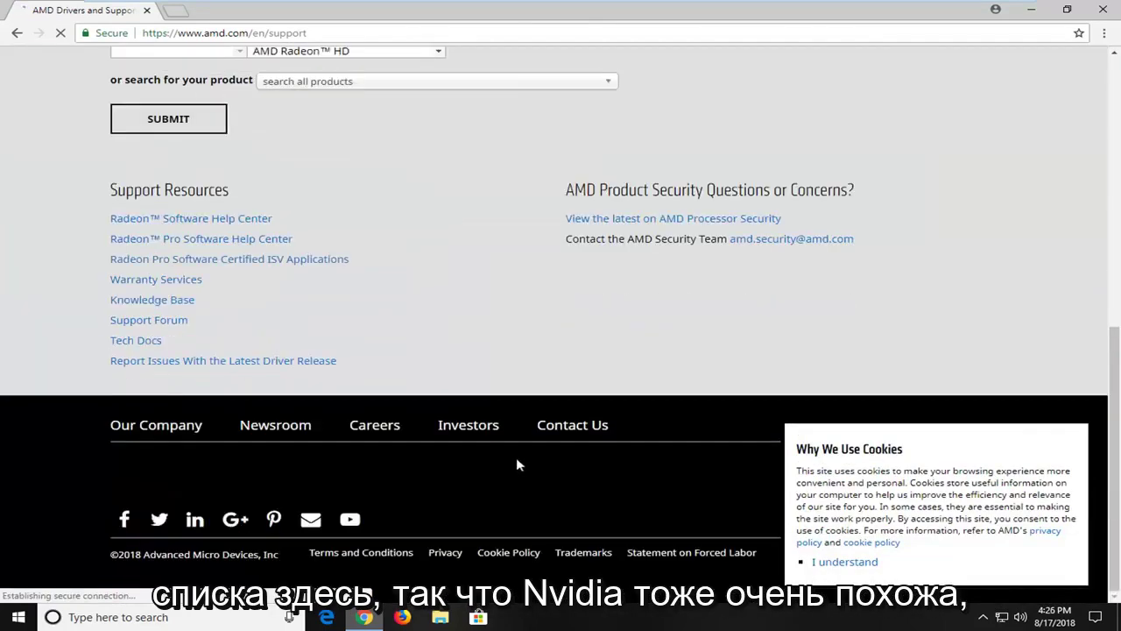
scroll(469, 448, up, 2)
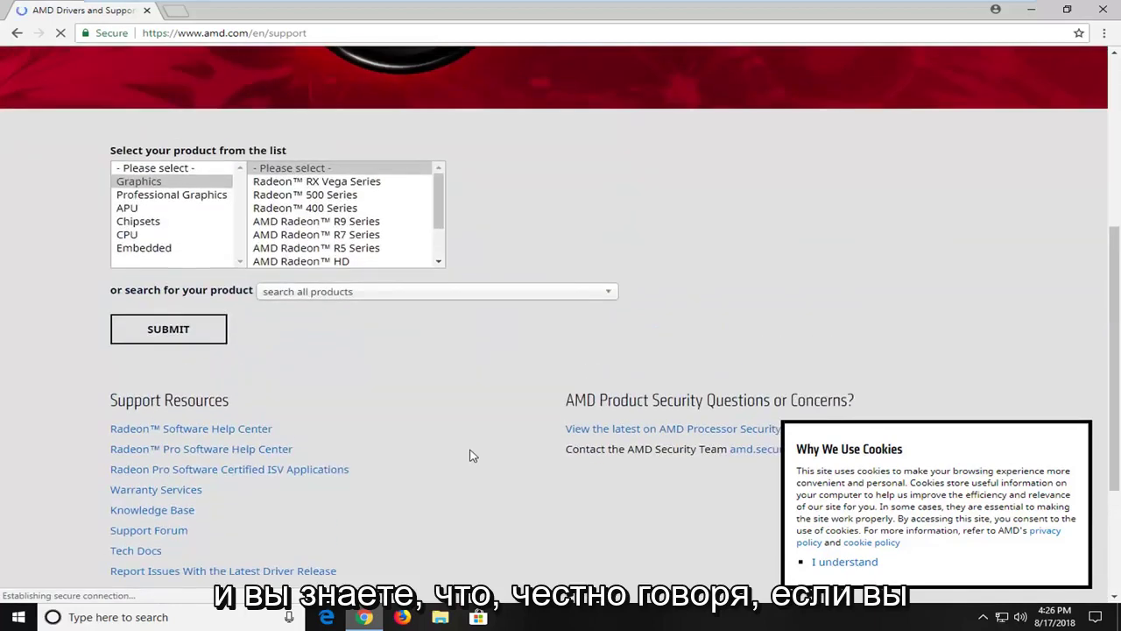
scroll(547, 360, down, 2)
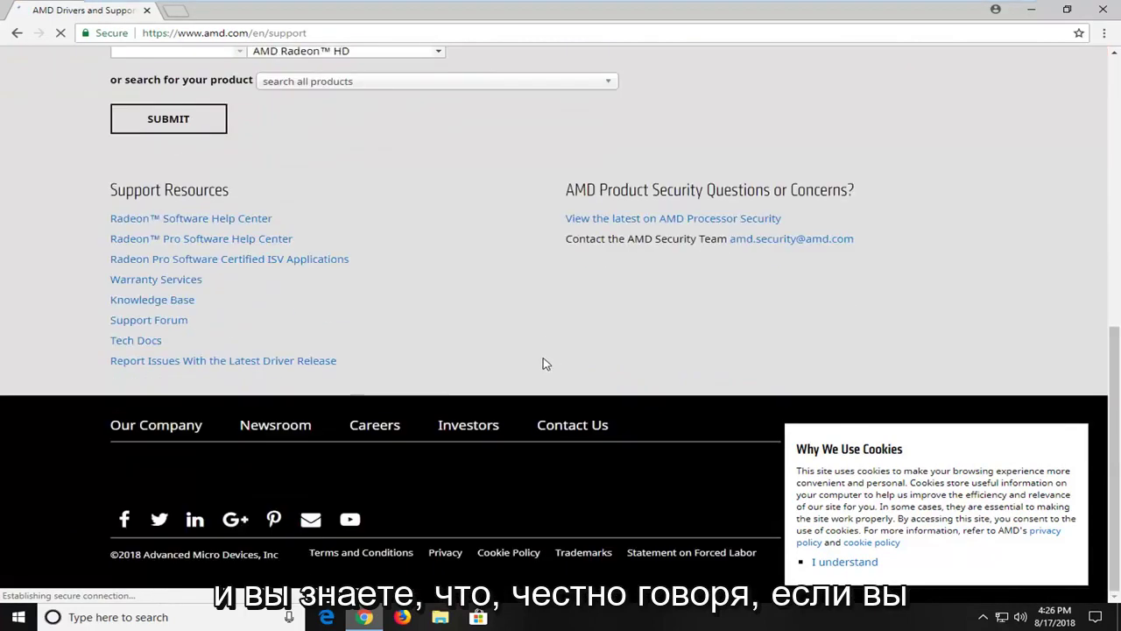
scroll(535, 376, up, 3)
scroll(191, 326, up, 1)
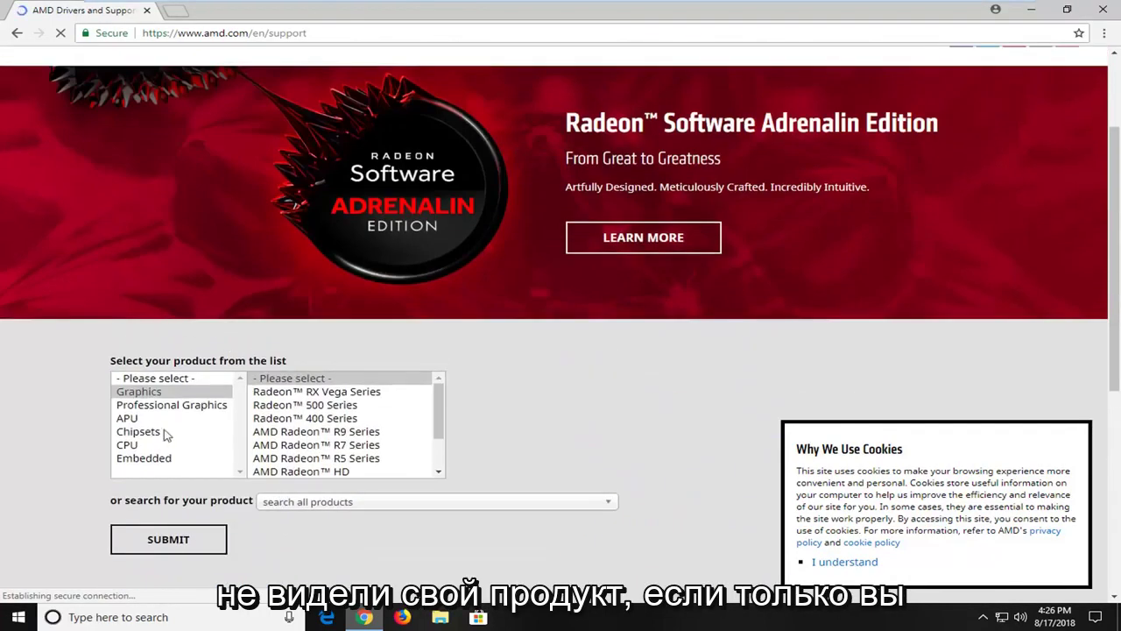
In a new tab, load Google and search "amd driver automatic".
click(176, 10)
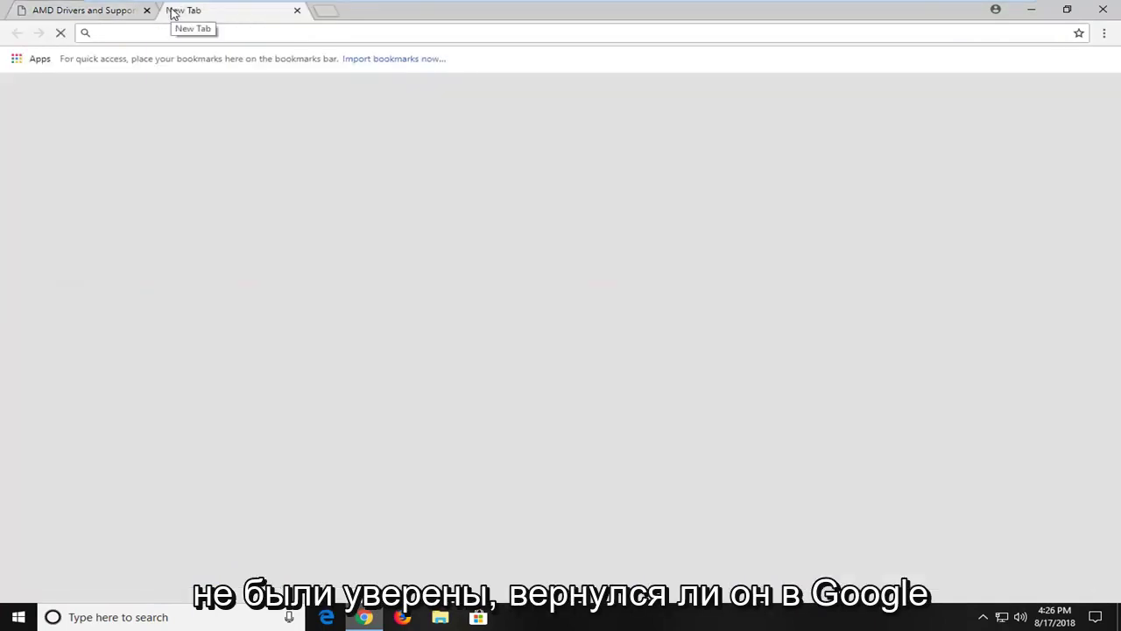
text(google.c)
key(Return)
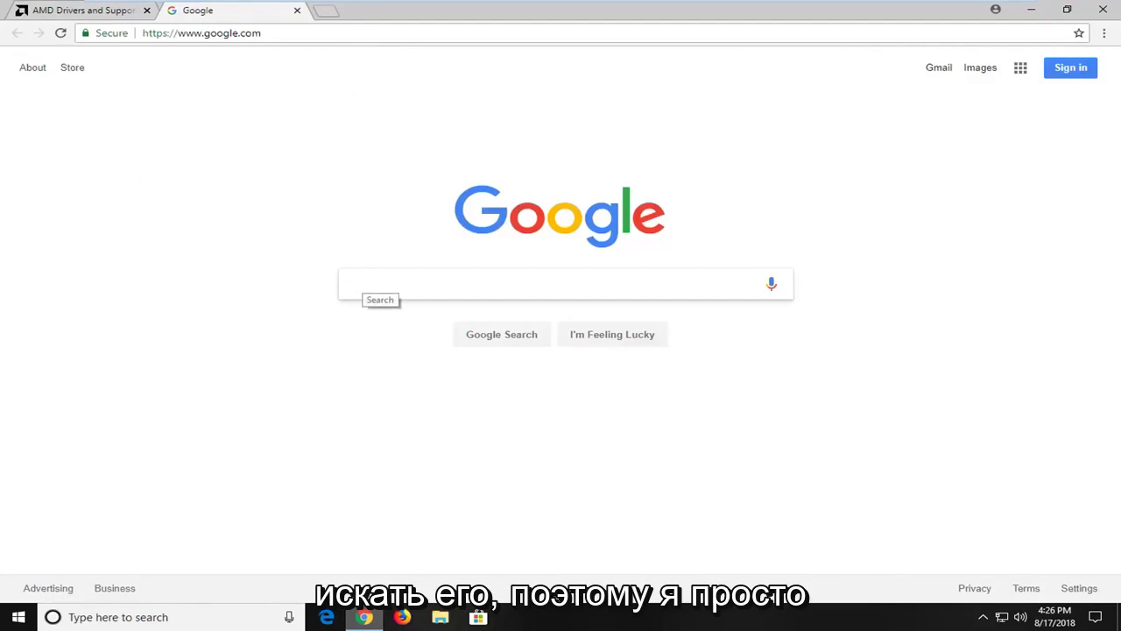
text(amd drive)
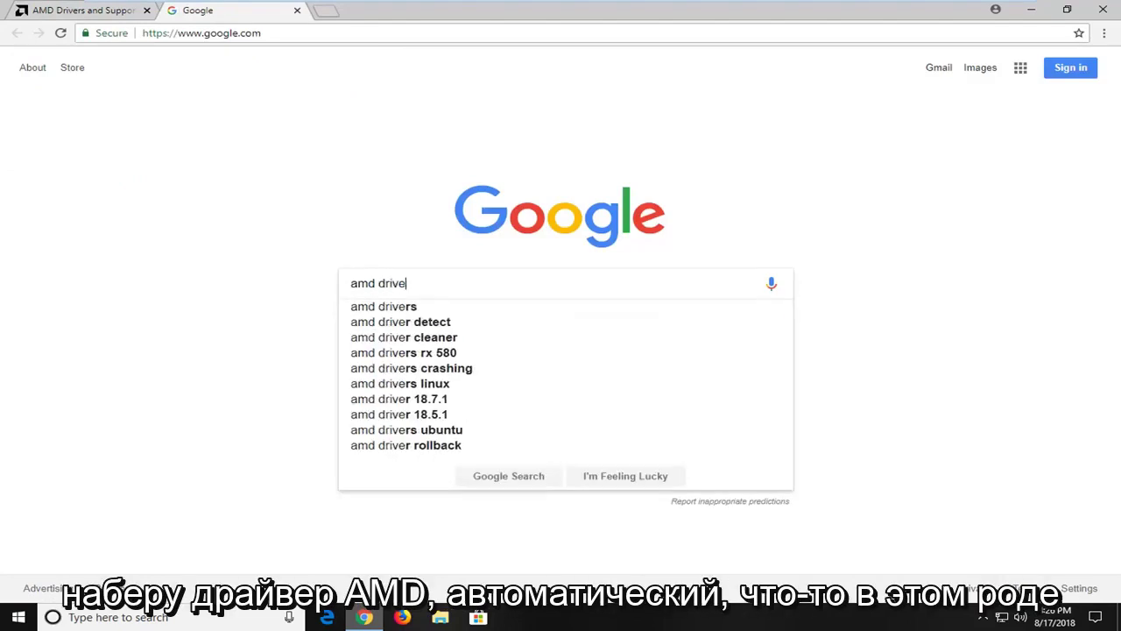
text(r automatic)
key(Return)
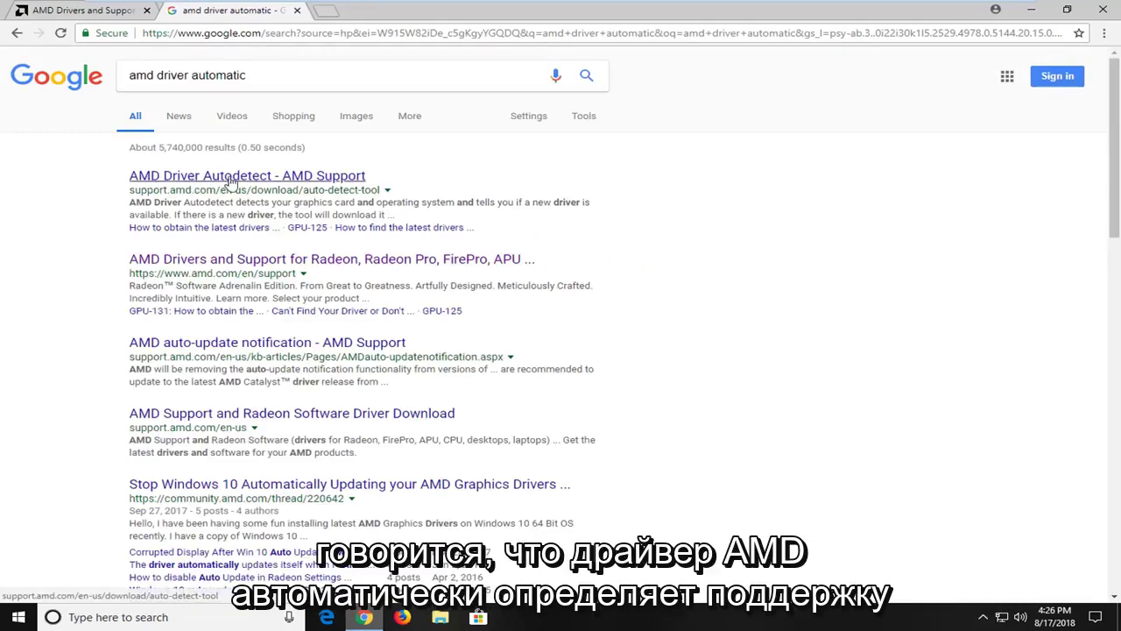
Clear a stray selection in the results, then review the AMD support page tab.
double_click(133, 191)
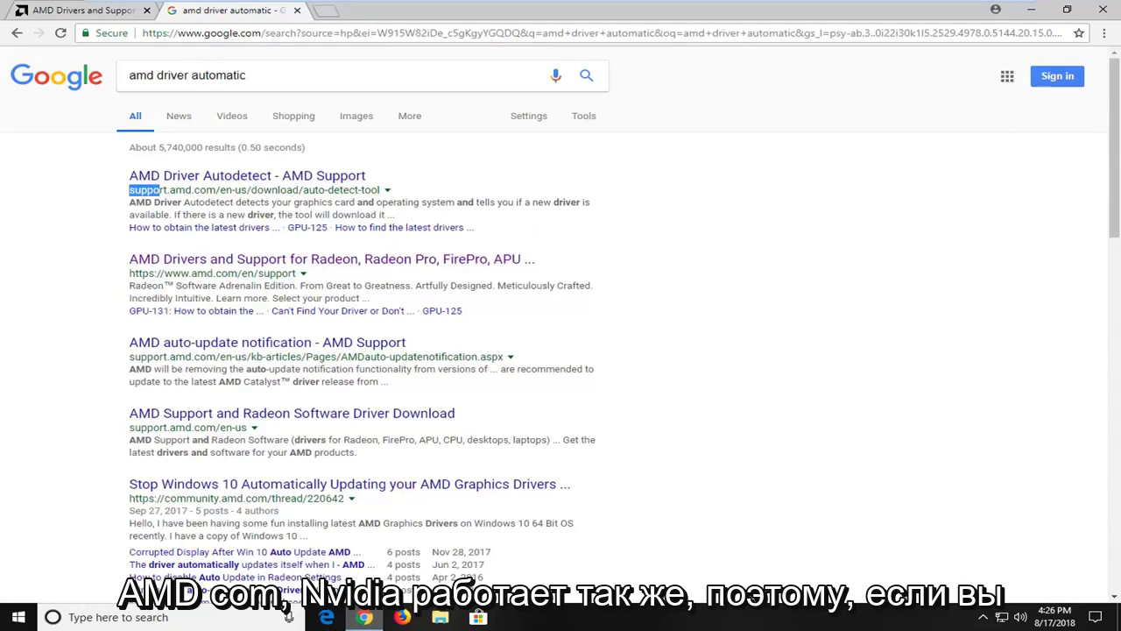
click(149, 190)
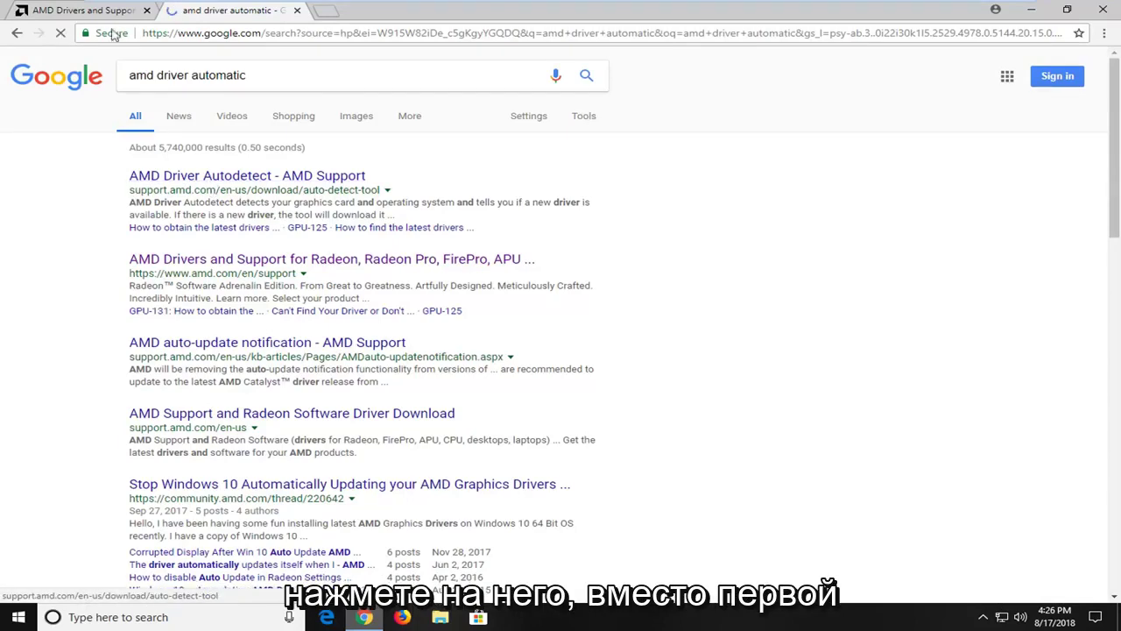
click(87, 12)
scroll(295, 393, down, 1)
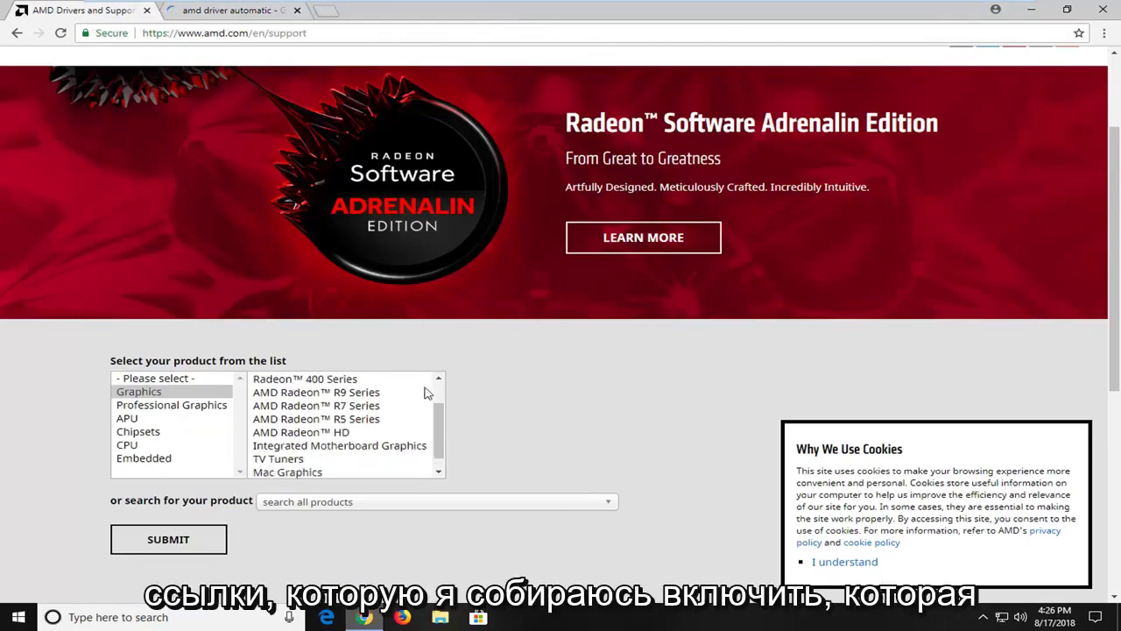
scroll(425, 394, down, 1)
scroll(391, 393, down, 1)
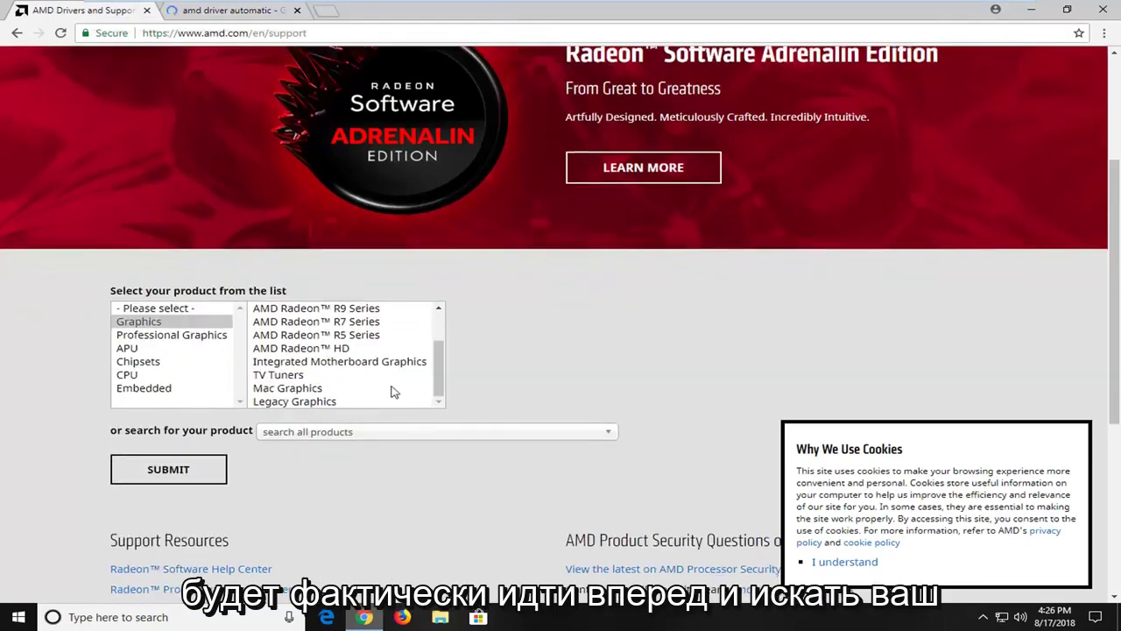
Open the AMD Driver Autodetect result, close the duplicate tab, and minimize Chrome.
click(208, 12)
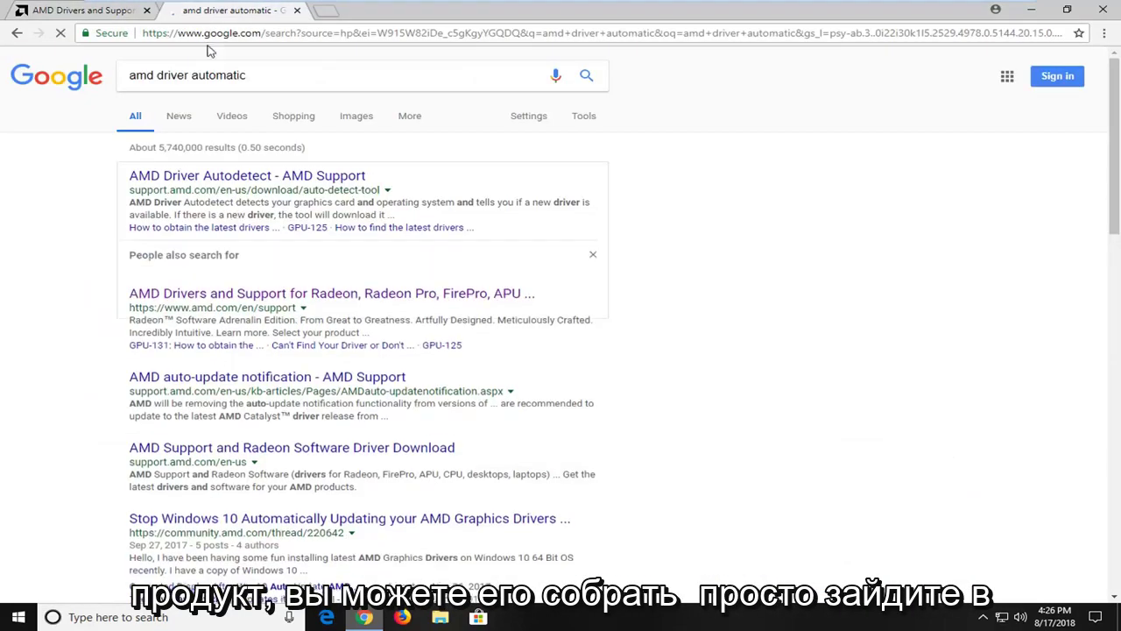
click(188, 179)
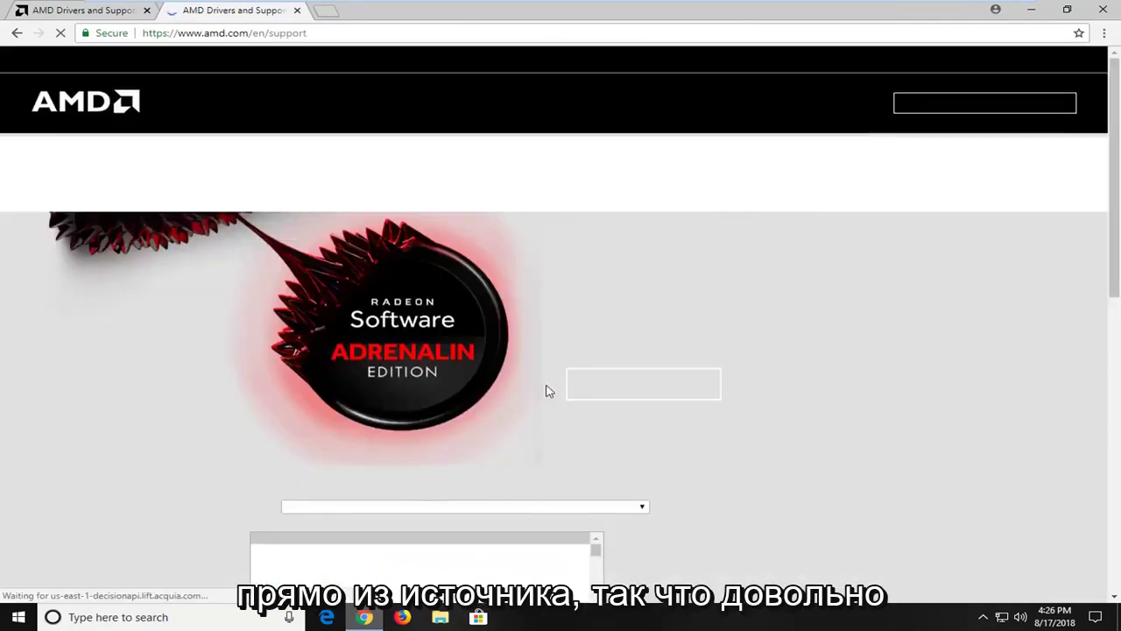
key(ctrl+w)
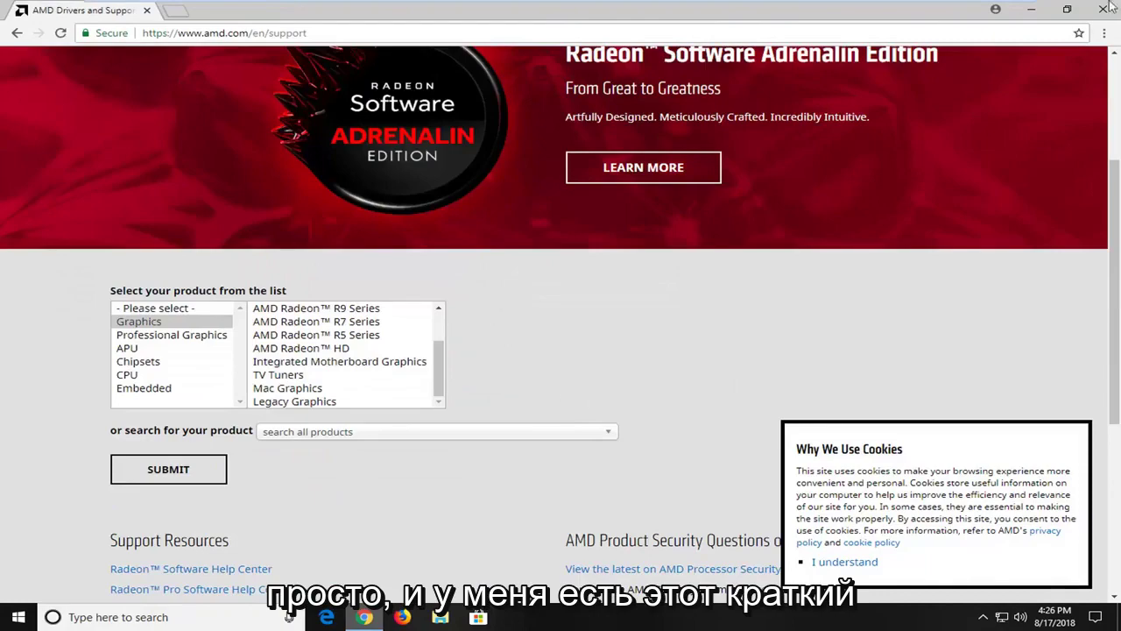
click(1031, 10)
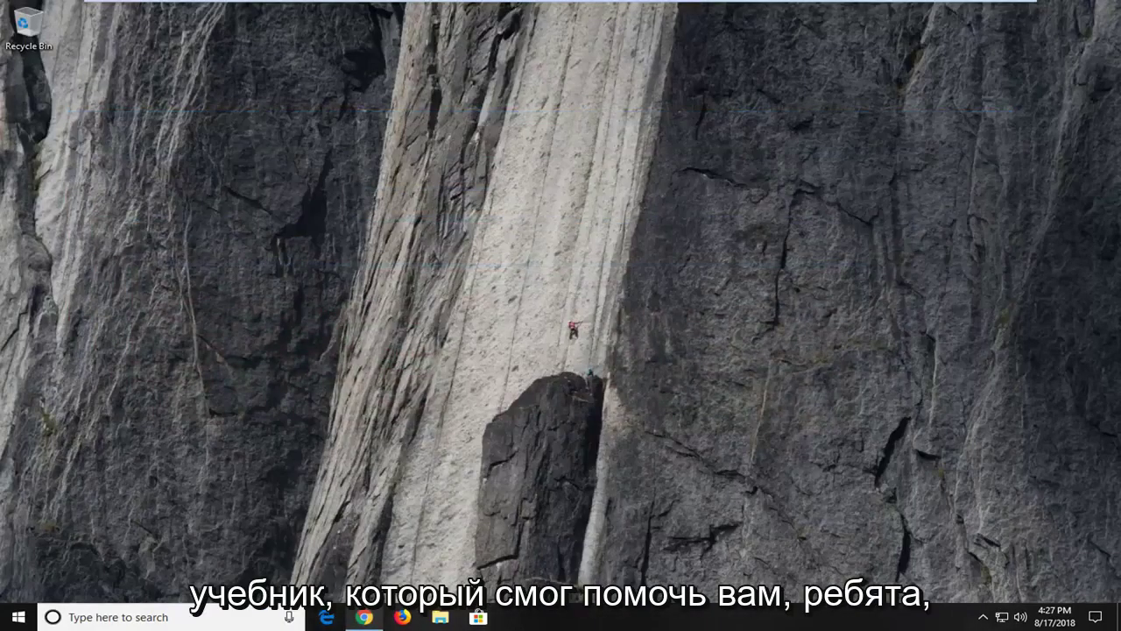